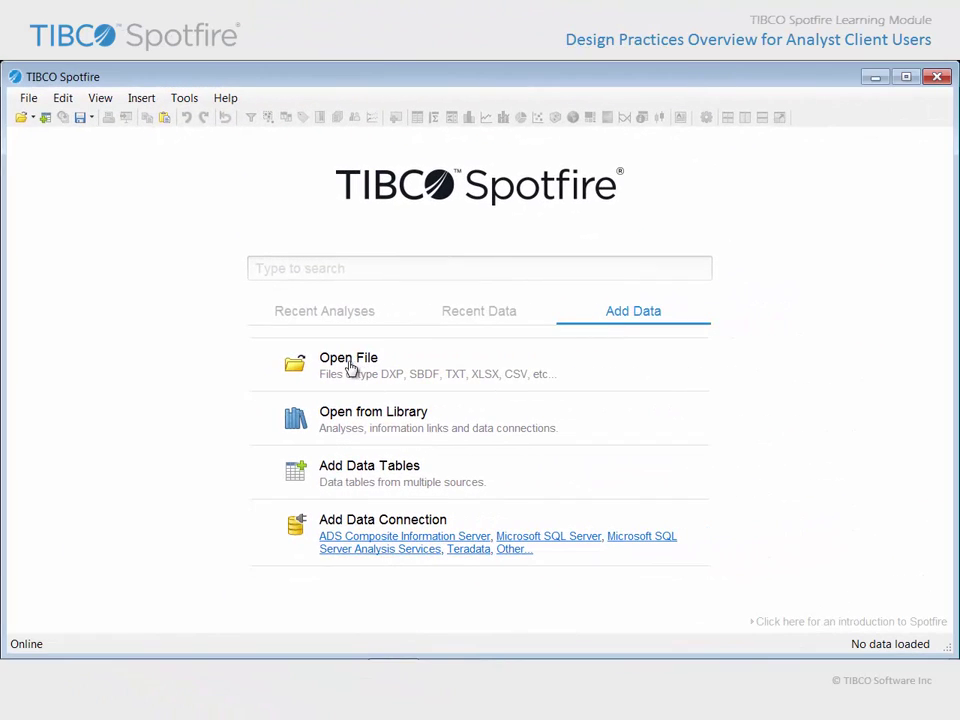
Open Design Practices Overview.dxp and agree to its copyright terms to reach Analysis Workflow (1).
{"action": "left_click", "coordinate": [349, 368]}
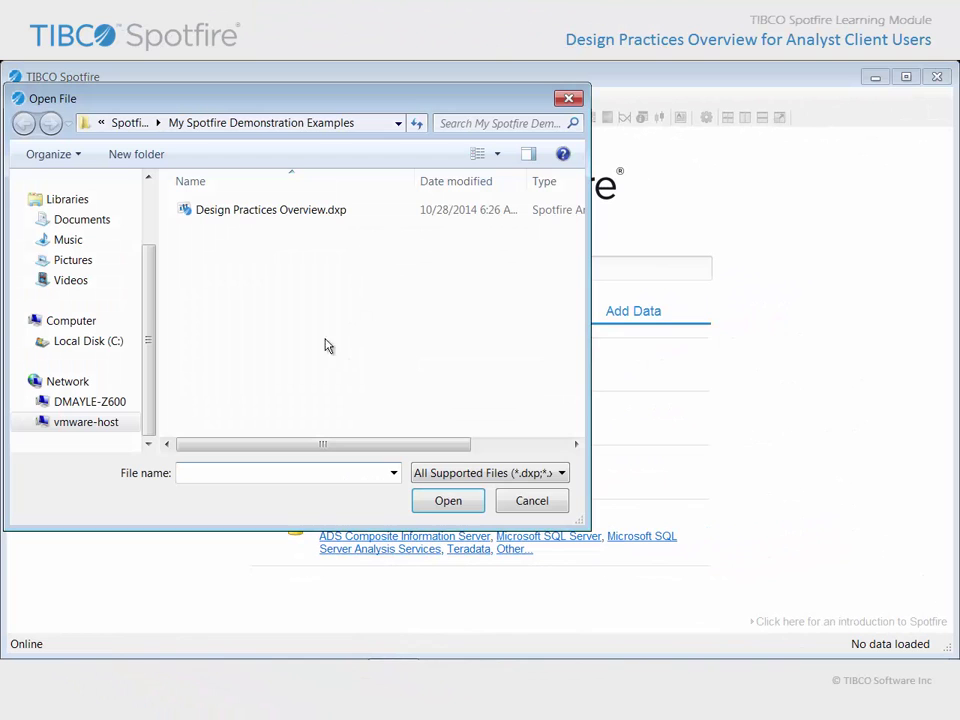
{"action": "left_click", "coordinate": [258, 218]}
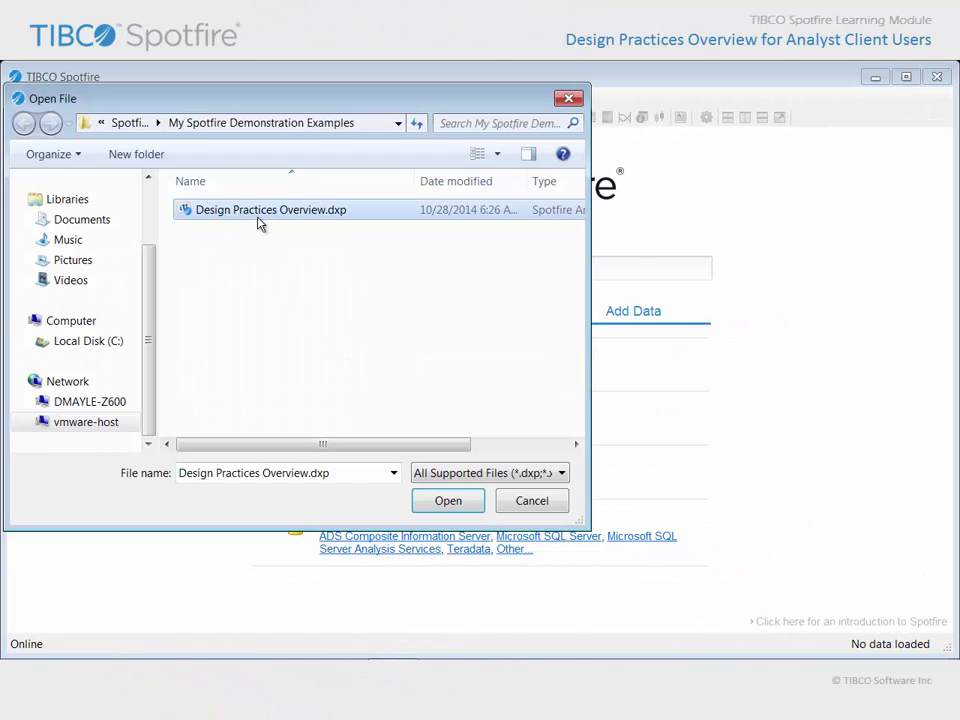
{"action": "left_click", "coordinate": [434, 497]}
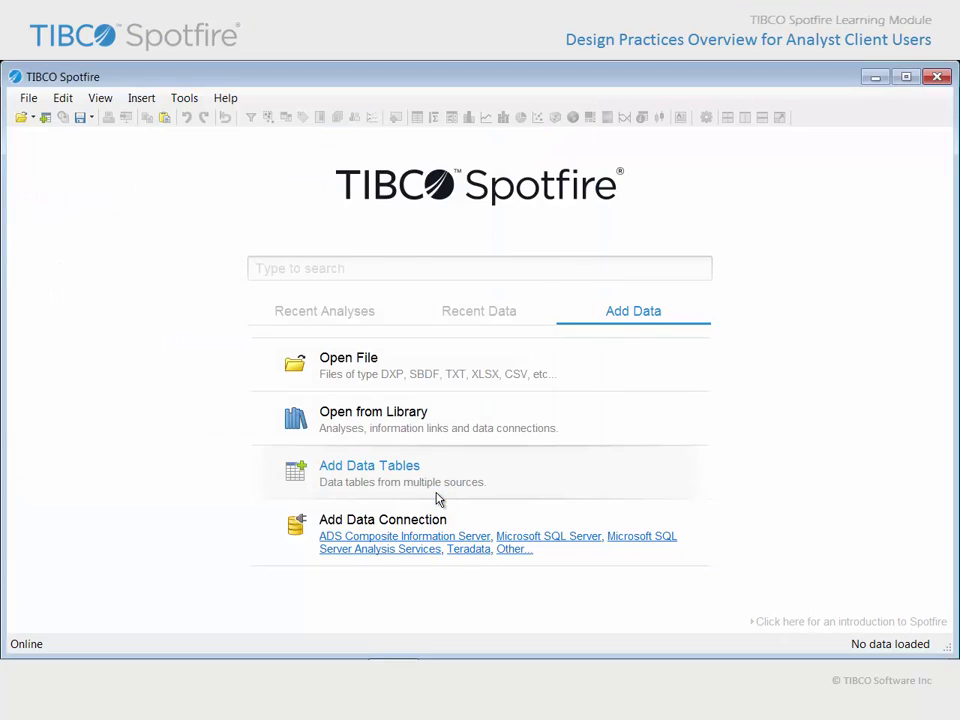
{"action": "left_click", "coordinate": [467, 212]}
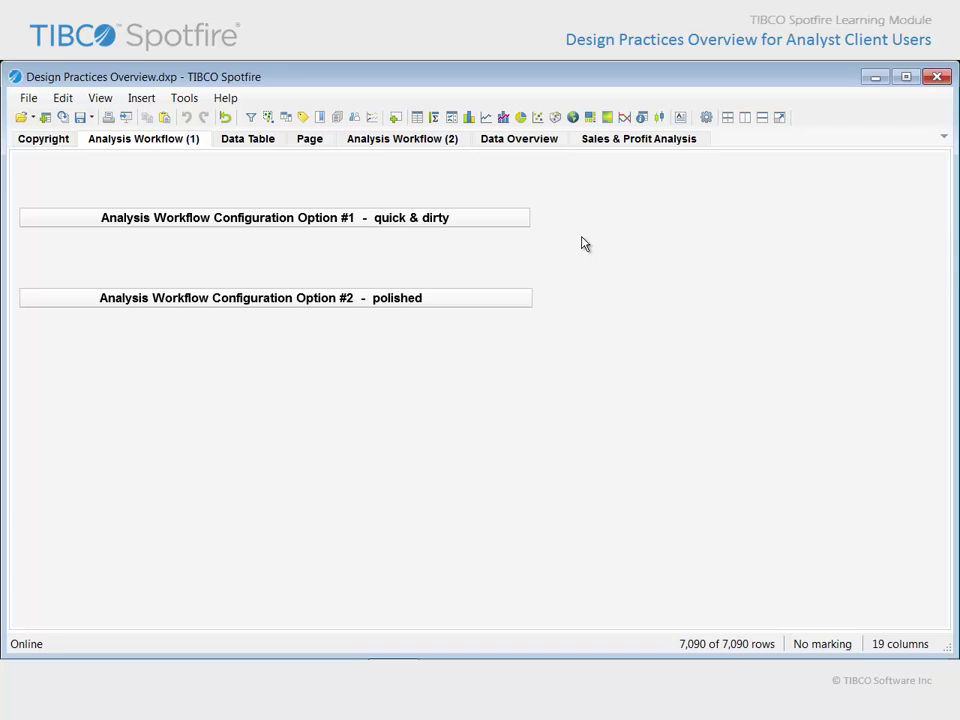
Follow 'Option #1 - quick & dirty' to the Data Table, select the Order ID filter, and scroll the table right.
{"action": "left_click", "coordinate": [493, 222]}
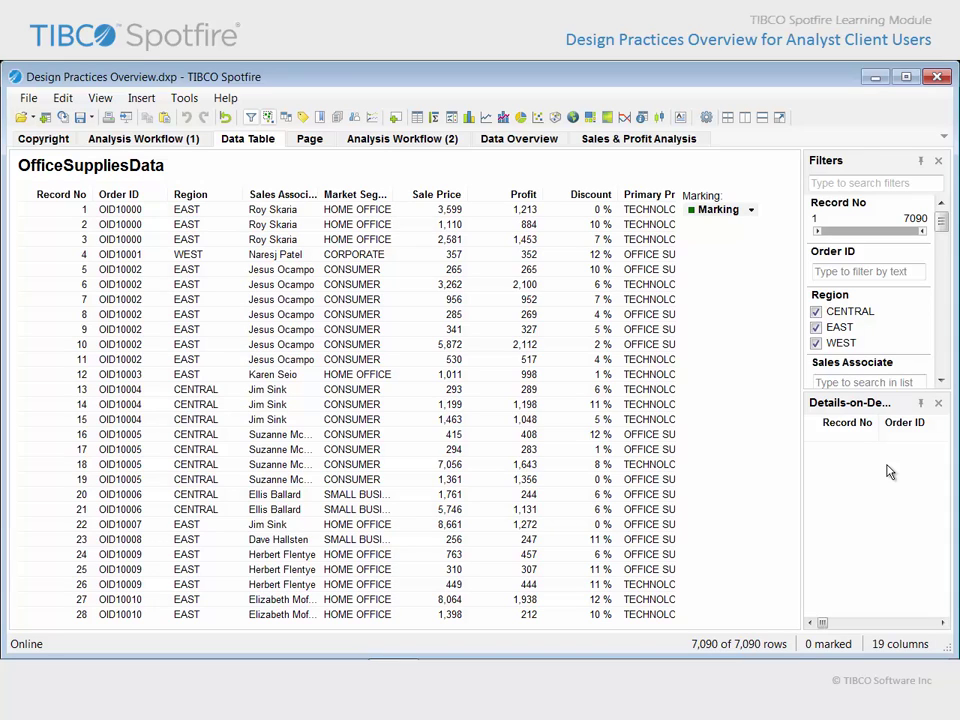
{"action": "left_click", "coordinate": [912, 258]}
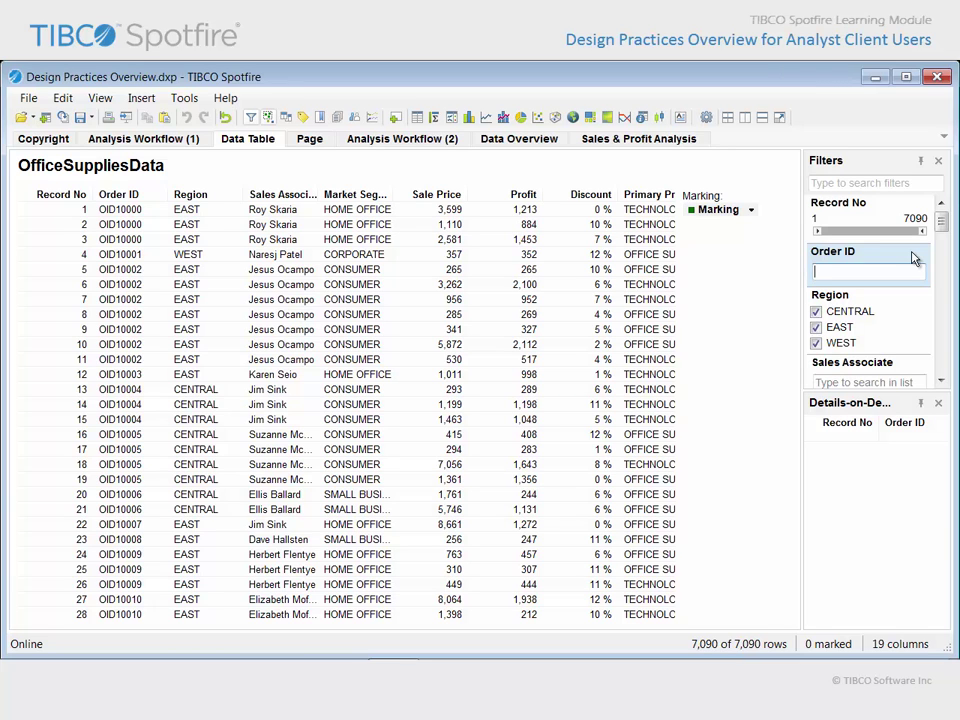
{"action": "left_click_drag", "start_coordinate": [262, 615], "coordinate": [613, 617]}
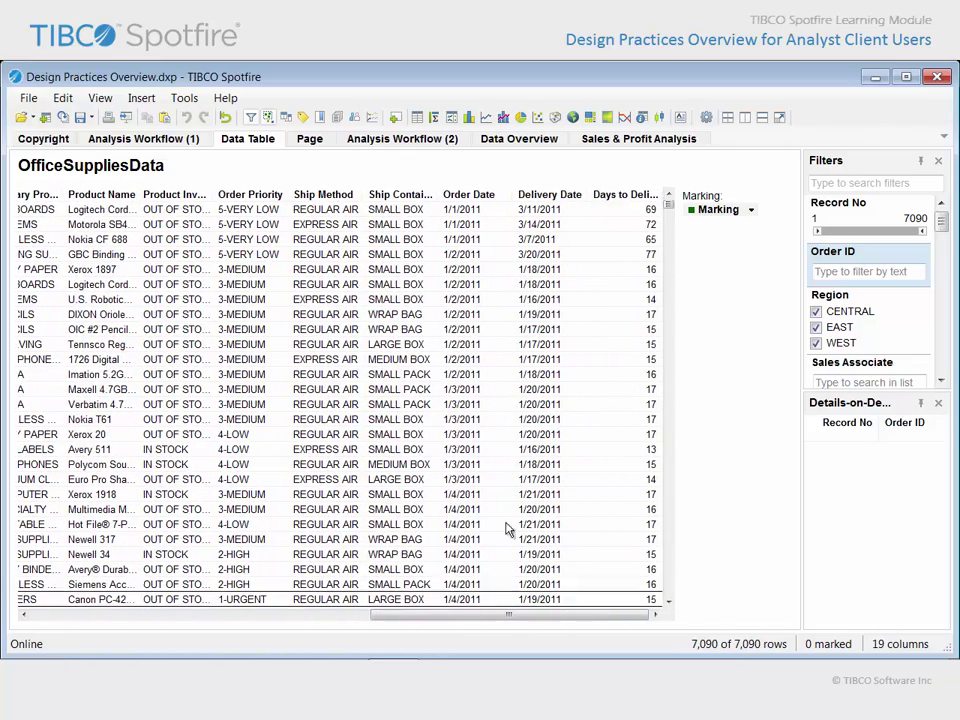
On the Page page, filter the region to EAST only by unchecking CENTRAL and WEST.
{"action": "left_click", "coordinate": [312, 143]}
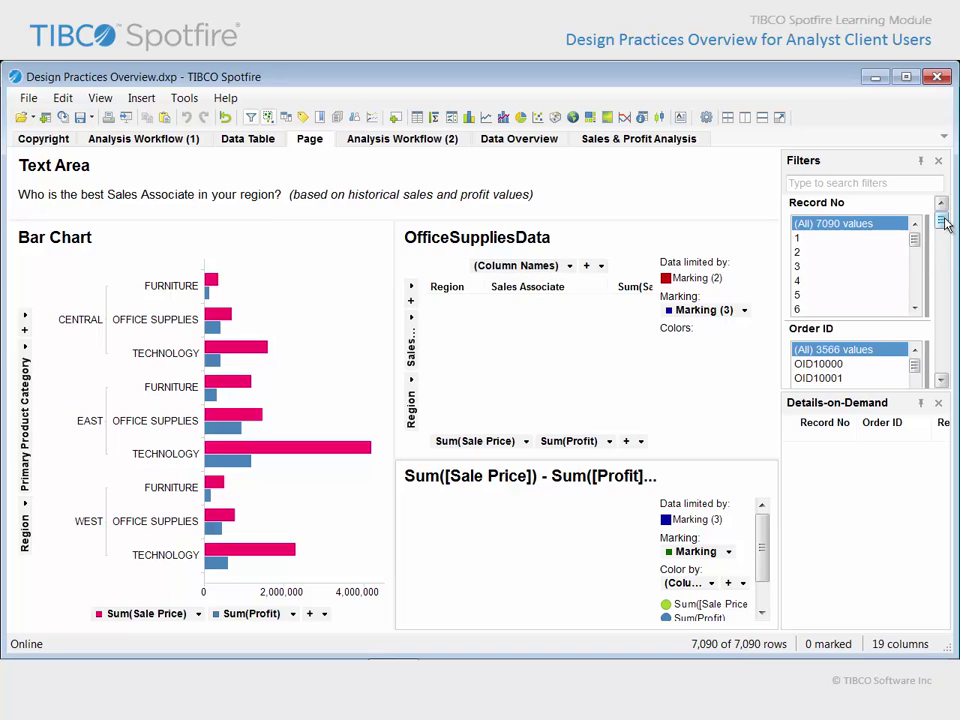
{"action": "left_click_drag", "start_coordinate": [941, 220], "coordinate": [952, 245]}
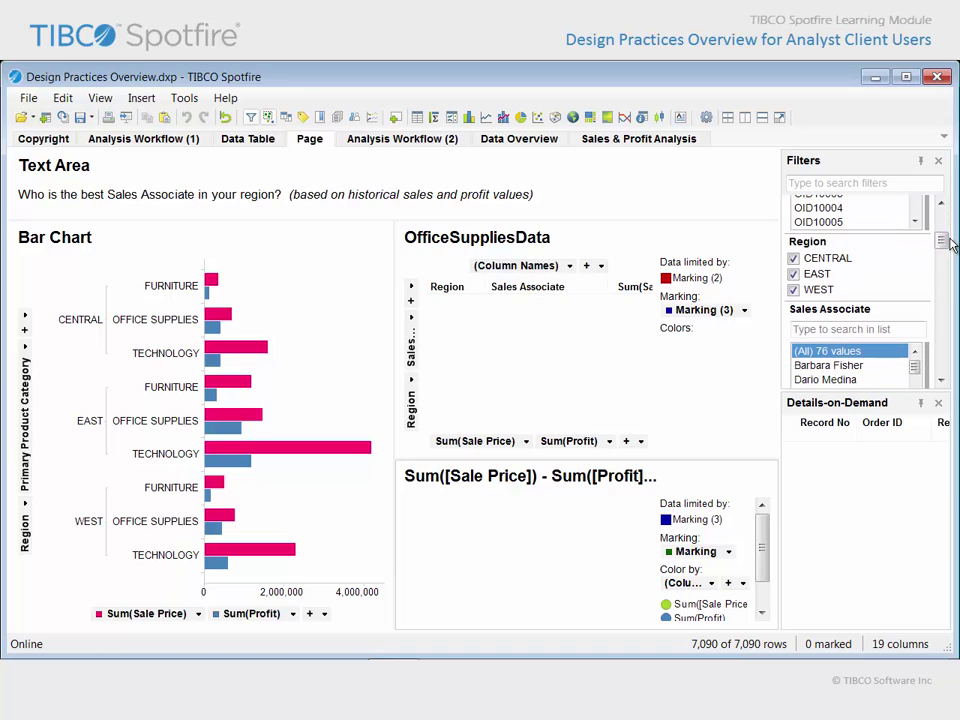
{"action": "left_click", "coordinate": [794, 259]}
{"action": "left_click", "coordinate": [794, 290]}
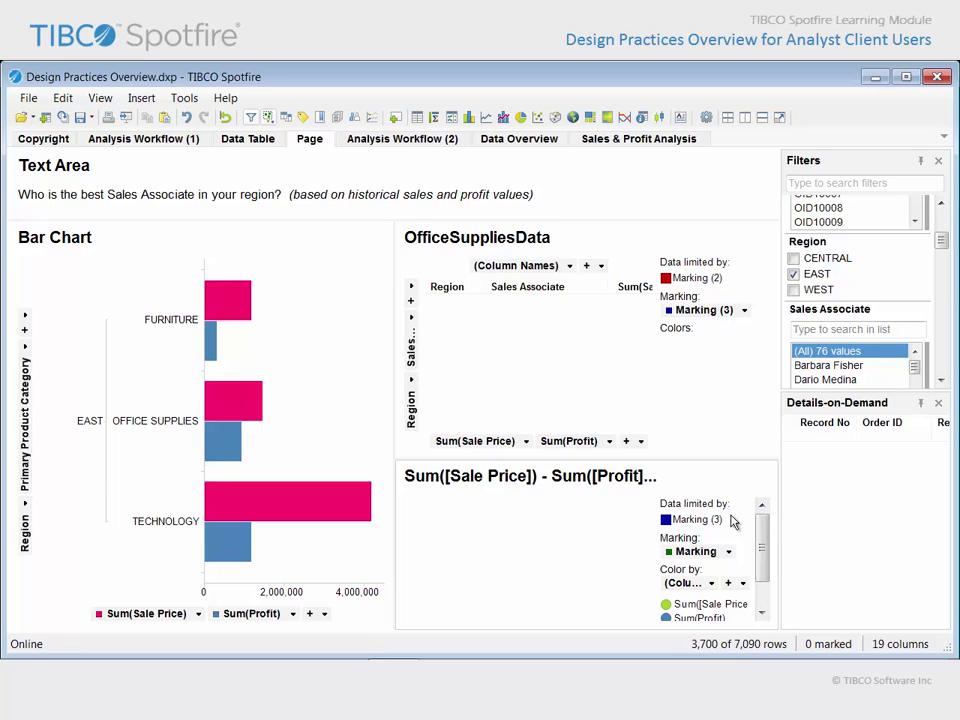
Mark the top-selling EAST sales associate's row in the table.
{"action": "left_click_drag", "start_coordinate": [240, 481], "coordinate": [302, 566]}
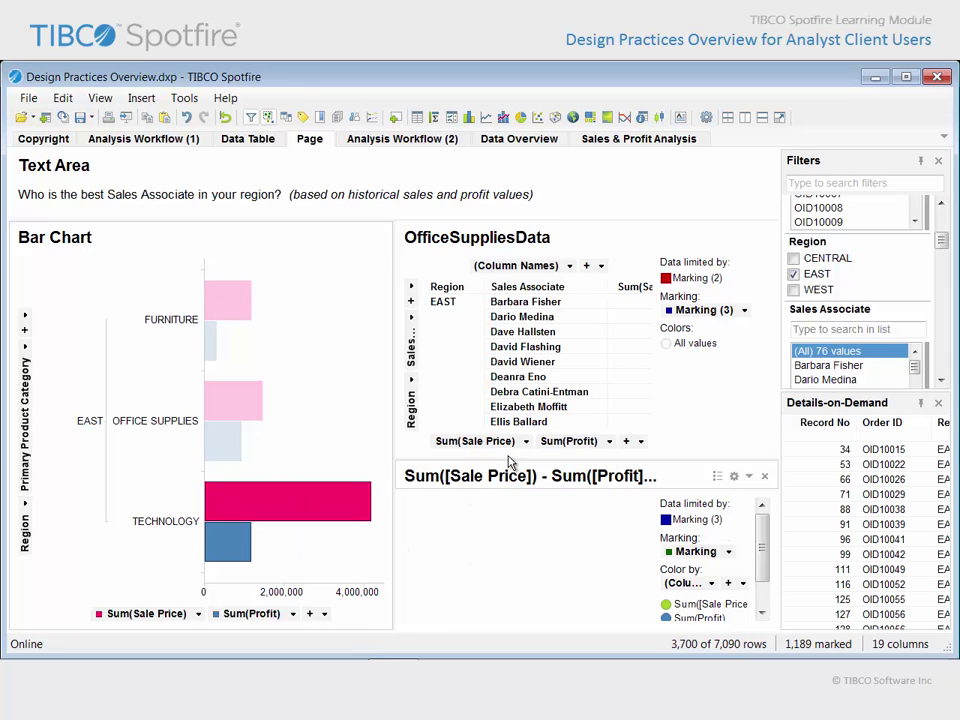
{"action": "left_click", "coordinate": [631, 417]}
{"action": "scroll", "coordinate": [631, 417], "scroll_direction": "down", "scroll_amount": 3}
{"action": "left_click_drag", "start_coordinate": [650, 322], "coordinate": [757, 325]}
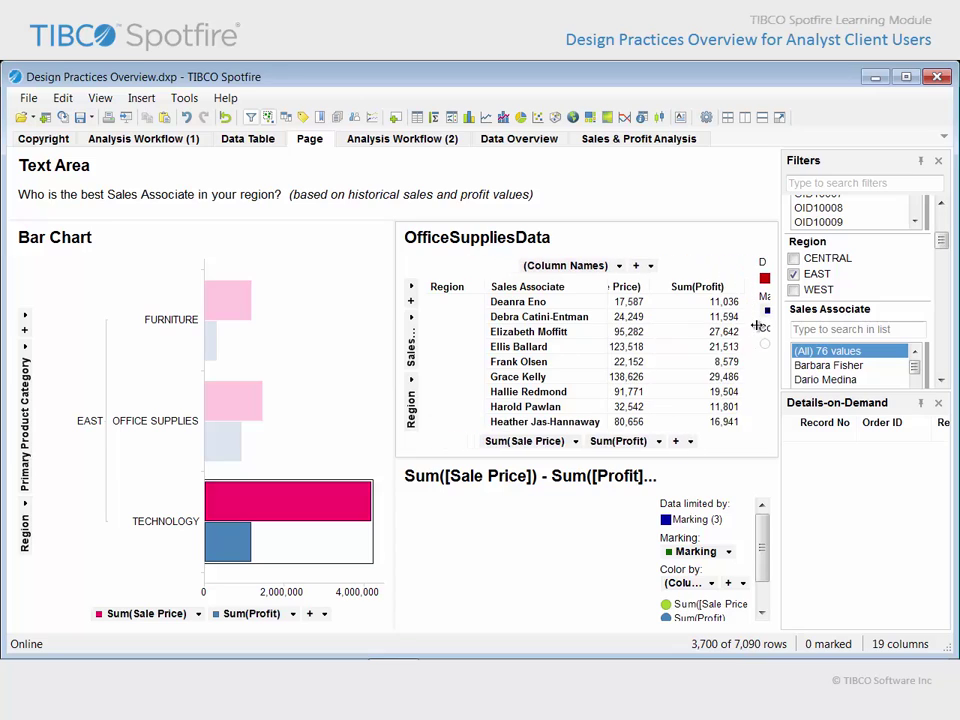
{"action": "left_click", "coordinate": [645, 377]}
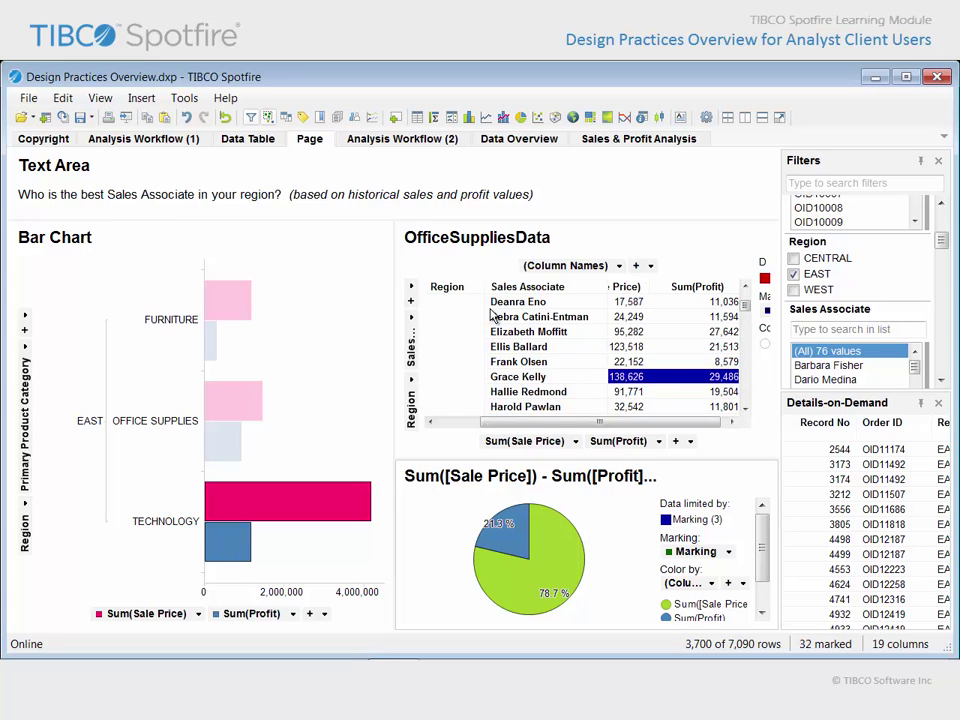
Save a bookmark named 'My Best Sales Associate', then go to the Analysis Workflow (2) page.
{"action": "left_click", "coordinate": [320, 120]}
{"action": "type", "text": "M"}
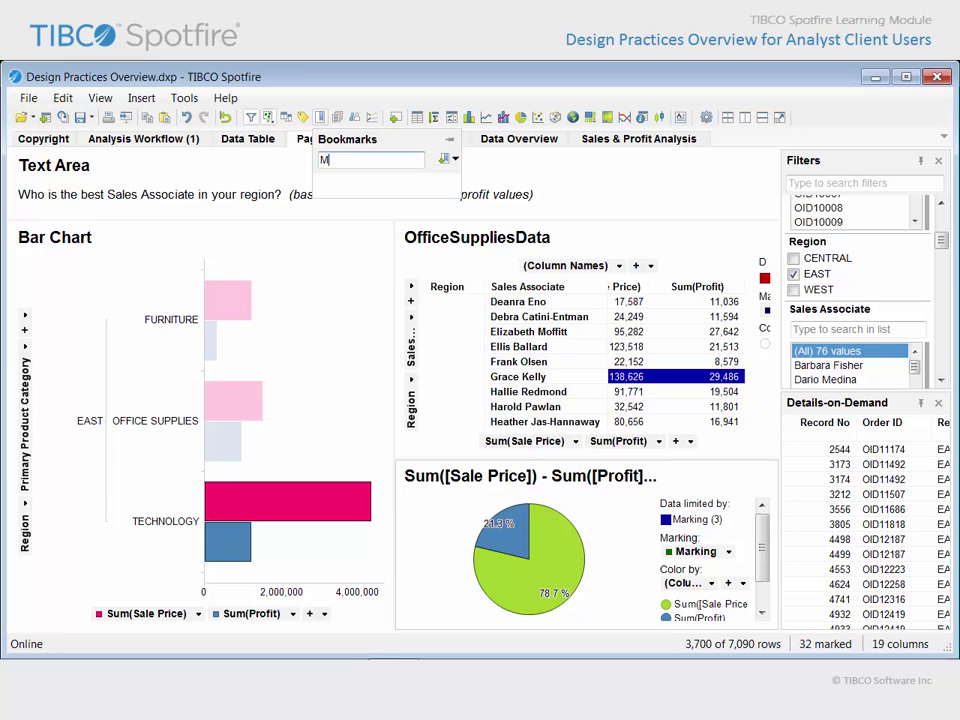
{"action": "type", "text": "y Best Sales Associate"}
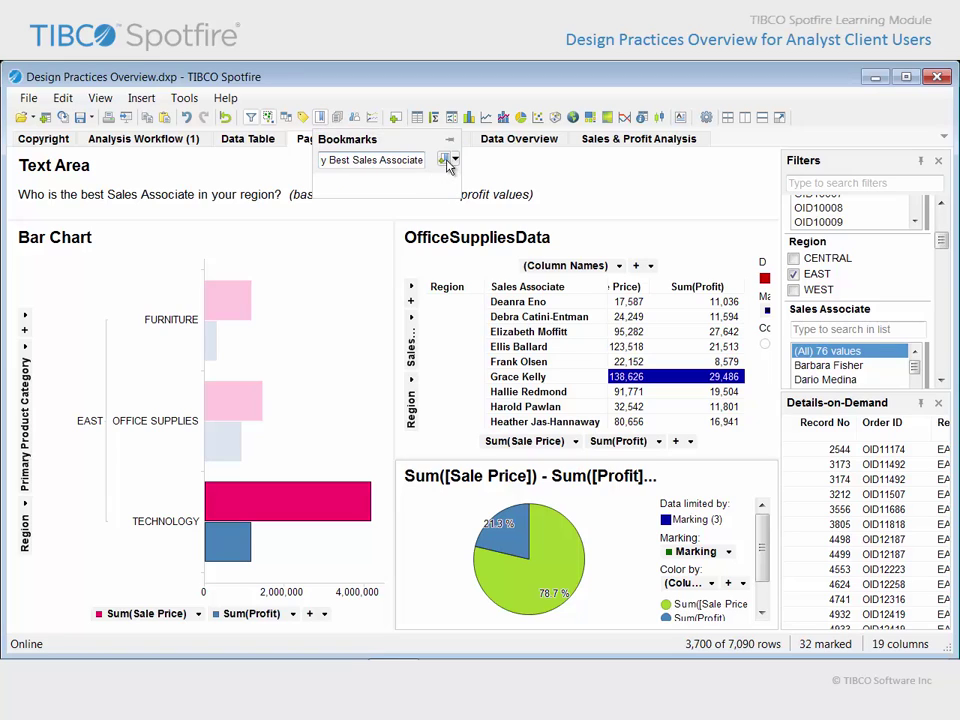
{"action": "left_click", "coordinate": [445, 163]}
{"action": "left_click", "coordinate": [480, 165]}
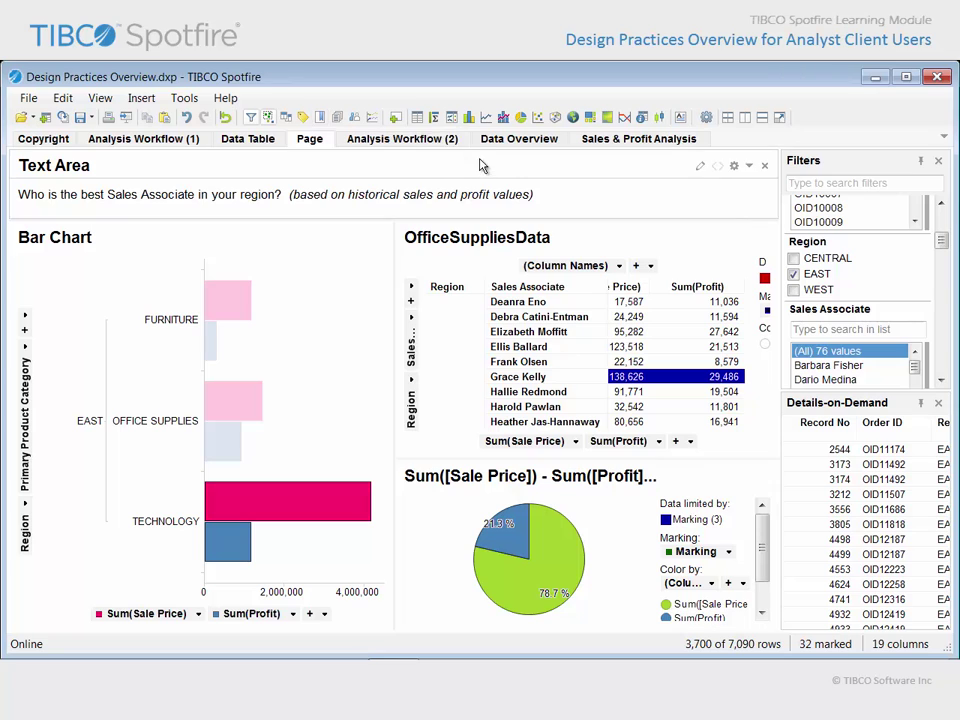
{"action": "left_click", "coordinate": [435, 140]}
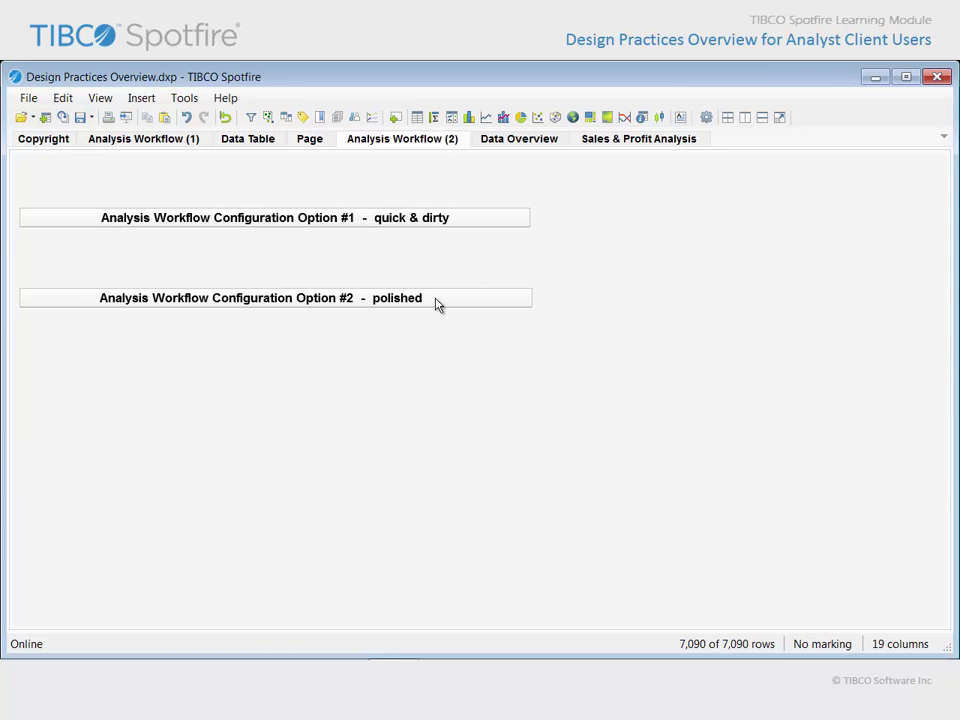
Follow 'Option #2 - polished', scroll the overview table, and continue to Sales & Profit Analysis.
{"action": "left_click", "coordinate": [437, 302]}
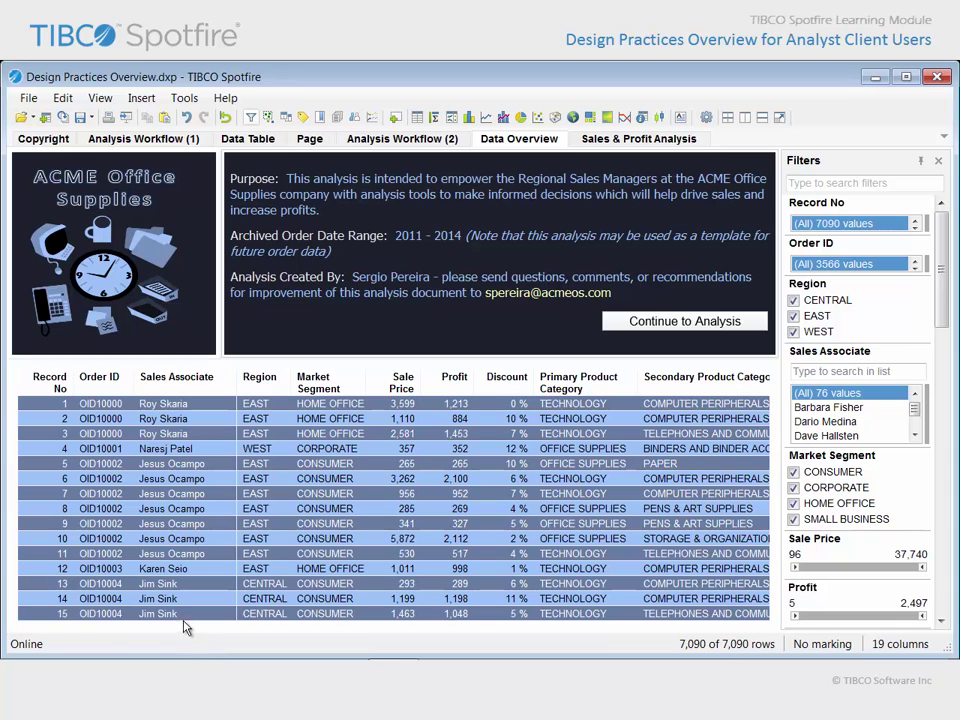
{"action": "left_click_drag", "start_coordinate": [186, 617], "coordinate": [615, 620]}
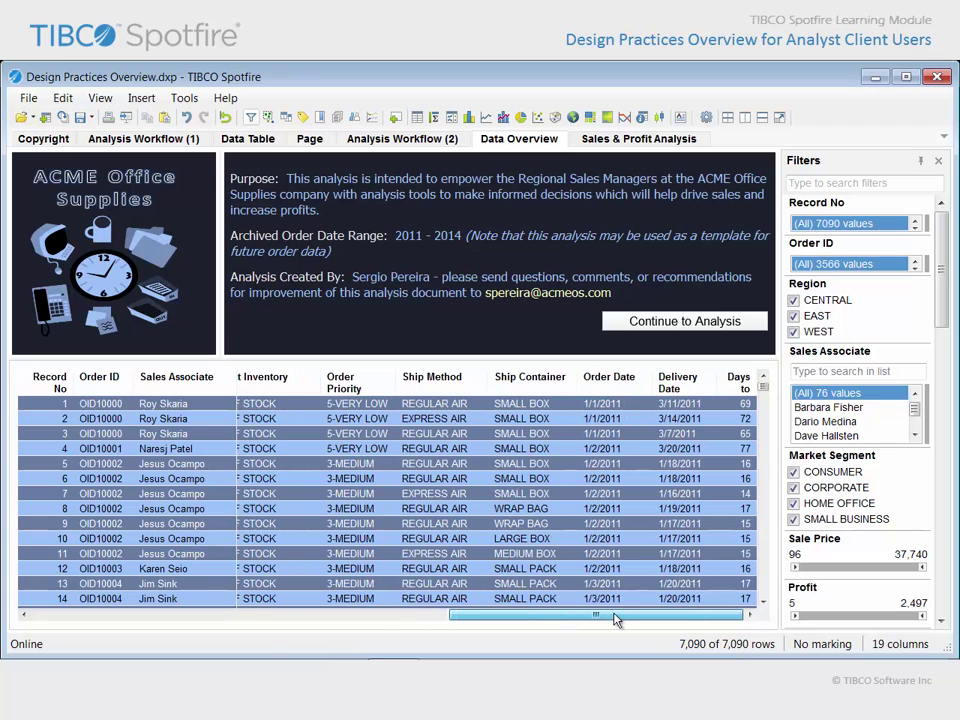
{"action": "left_click", "coordinate": [752, 331]}
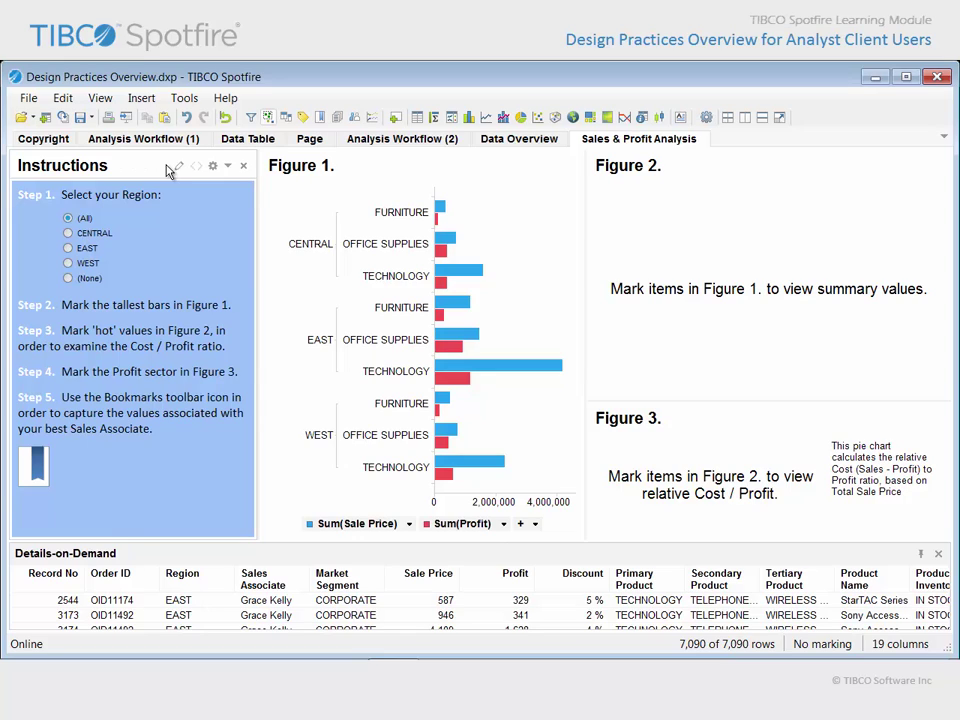
Select EAST, then mark the Technology bars, the top sales associate, and the pie's Profit sector.
{"action": "left_click", "coordinate": [69, 249]}
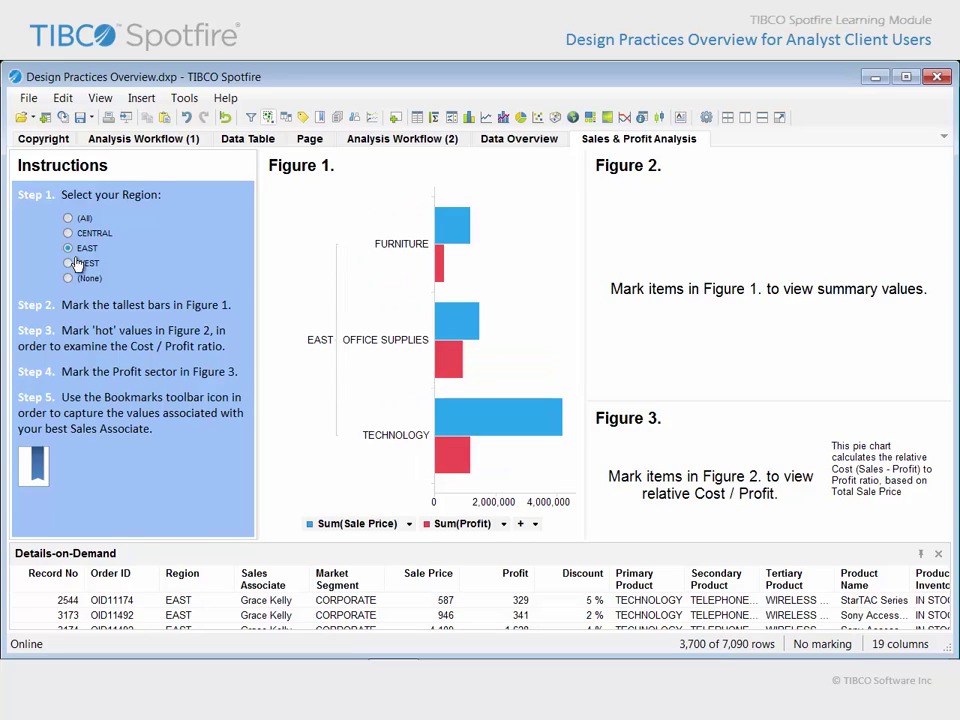
{"action": "left_click", "coordinate": [455, 427]}
{"action": "left_click_drag", "start_coordinate": [455, 427], "coordinate": [493, 463]}
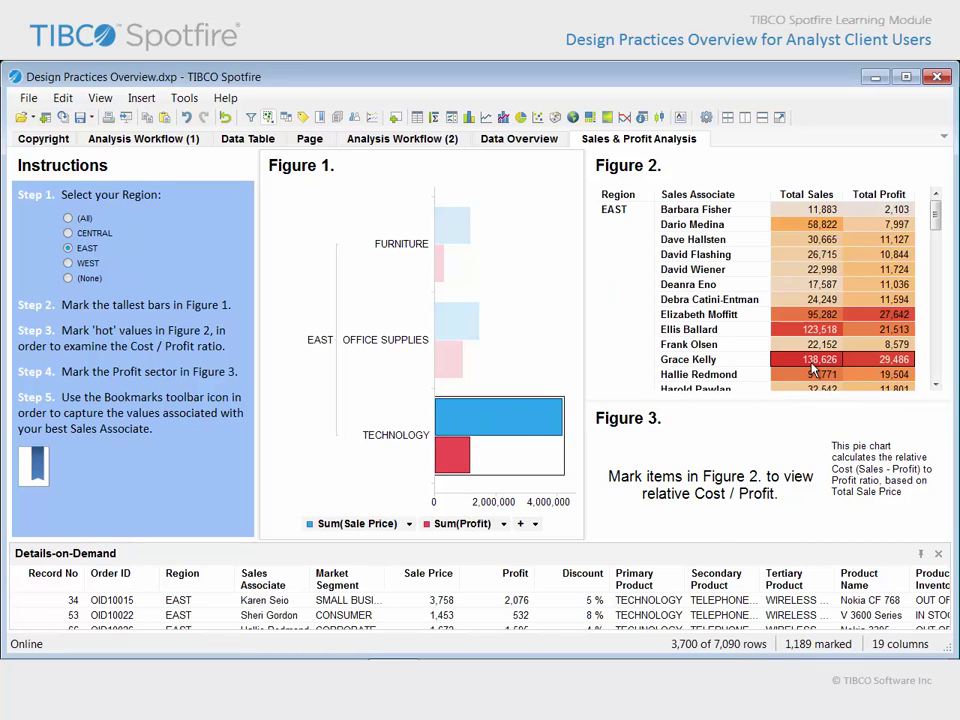
{"action": "left_click", "coordinate": [812, 362]}
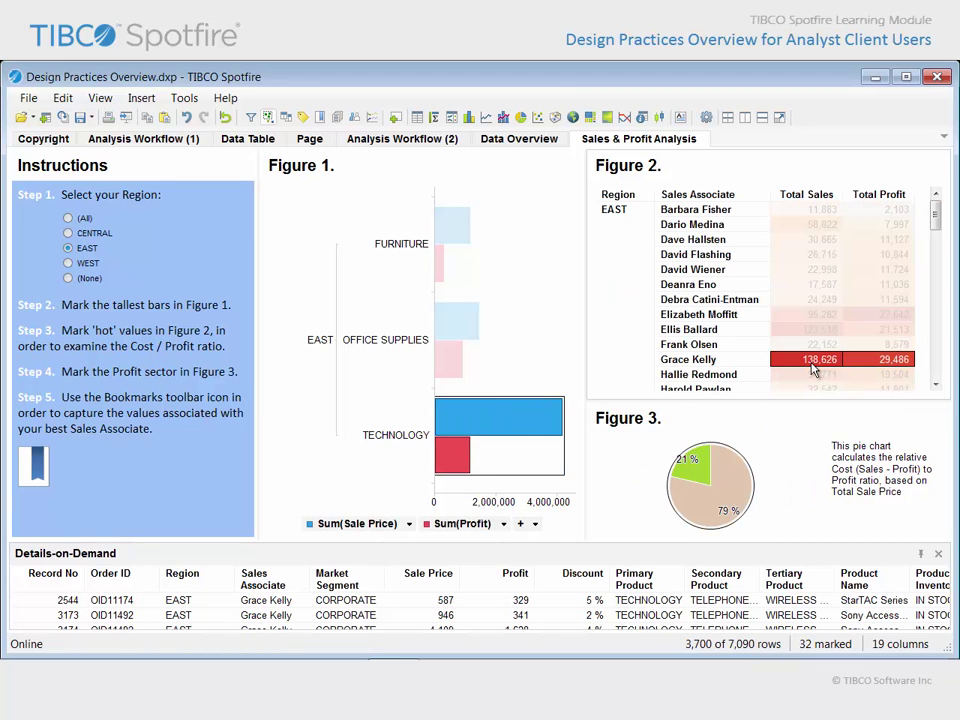
{"action": "left_click", "coordinate": [705, 472]}
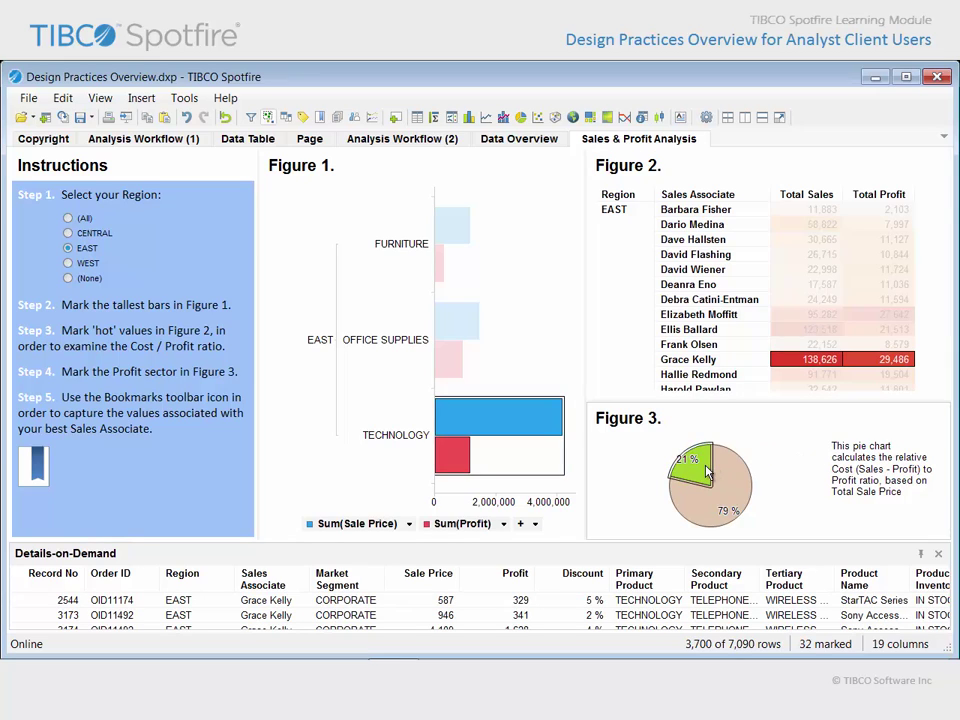
Add a second bookmark named 'My Best Sales Associate'.
{"action": "left_click", "coordinate": [320, 119]}
{"action": "type", "text": "My Best Sales Associate"}
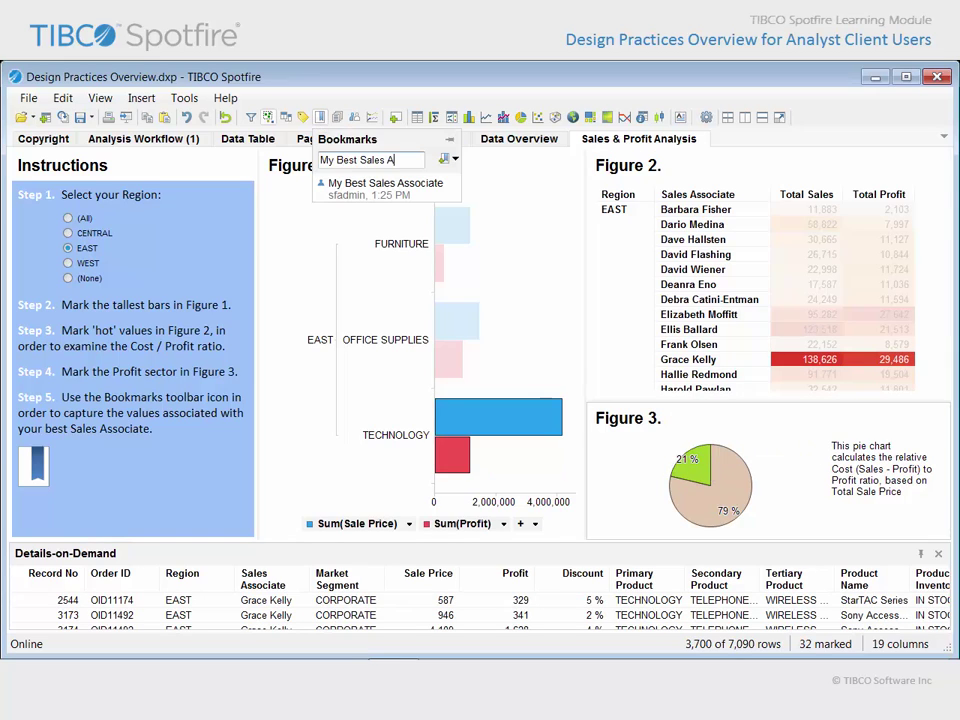
{"action": "left_click", "coordinate": [445, 162]}
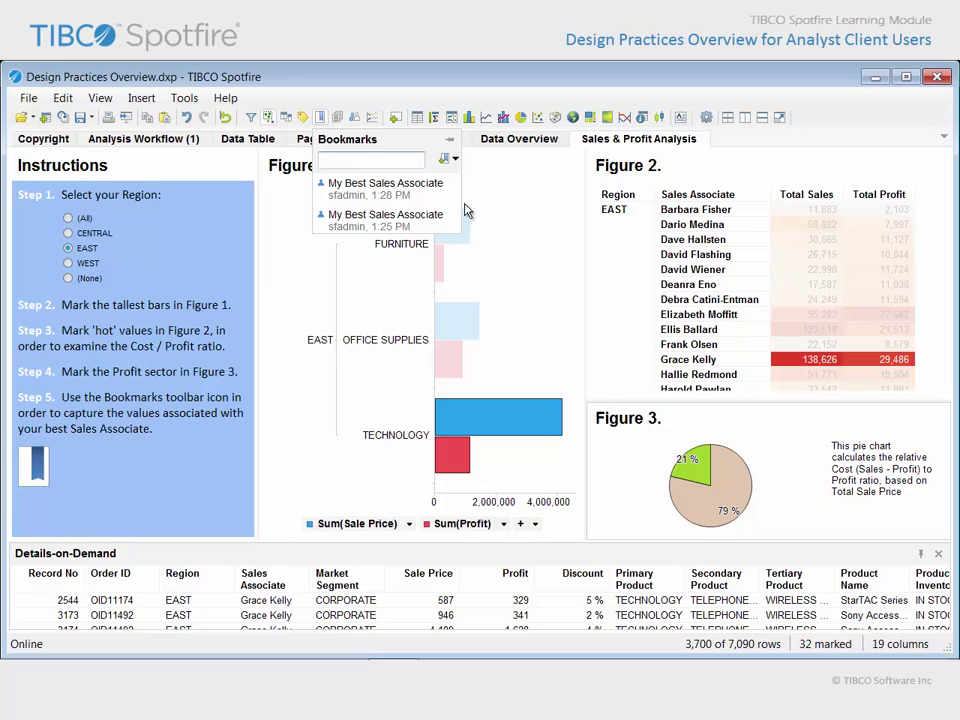
Apply the earlier bookmark, then the newer one, to check both restore correctly.
{"action": "left_click", "coordinate": [410, 224]}
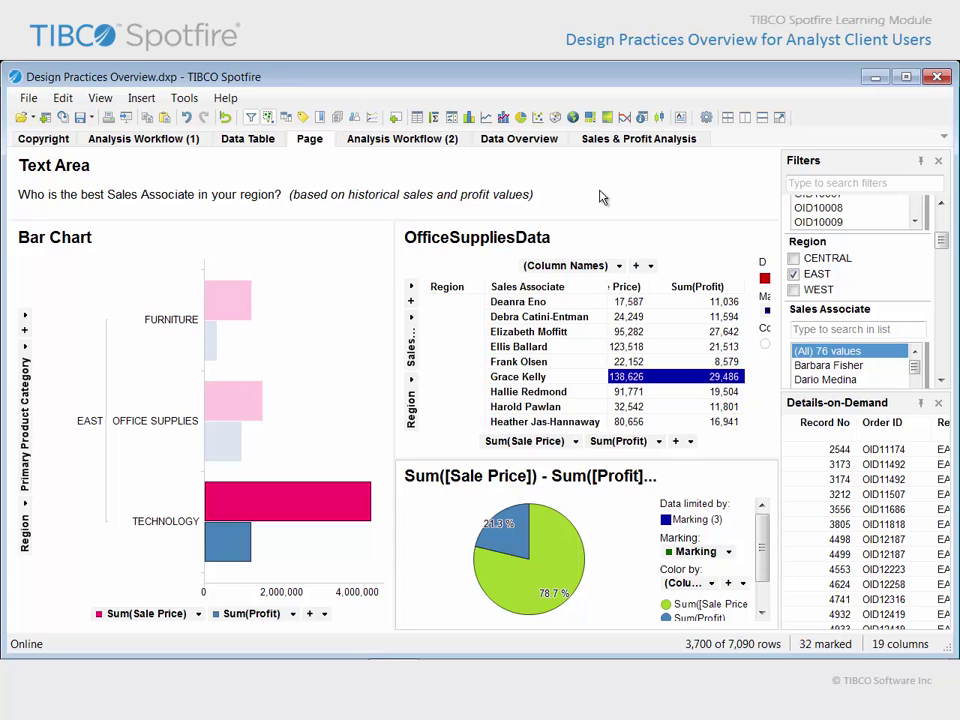
{"action": "left_click", "coordinate": [319, 117]}
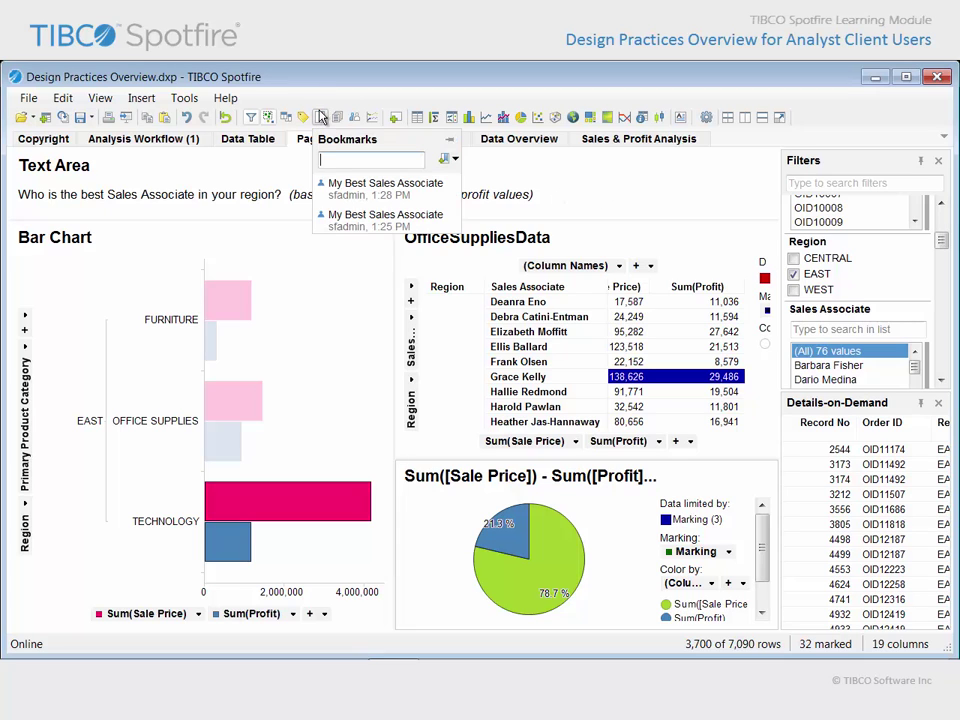
{"action": "left_click", "coordinate": [423, 199]}
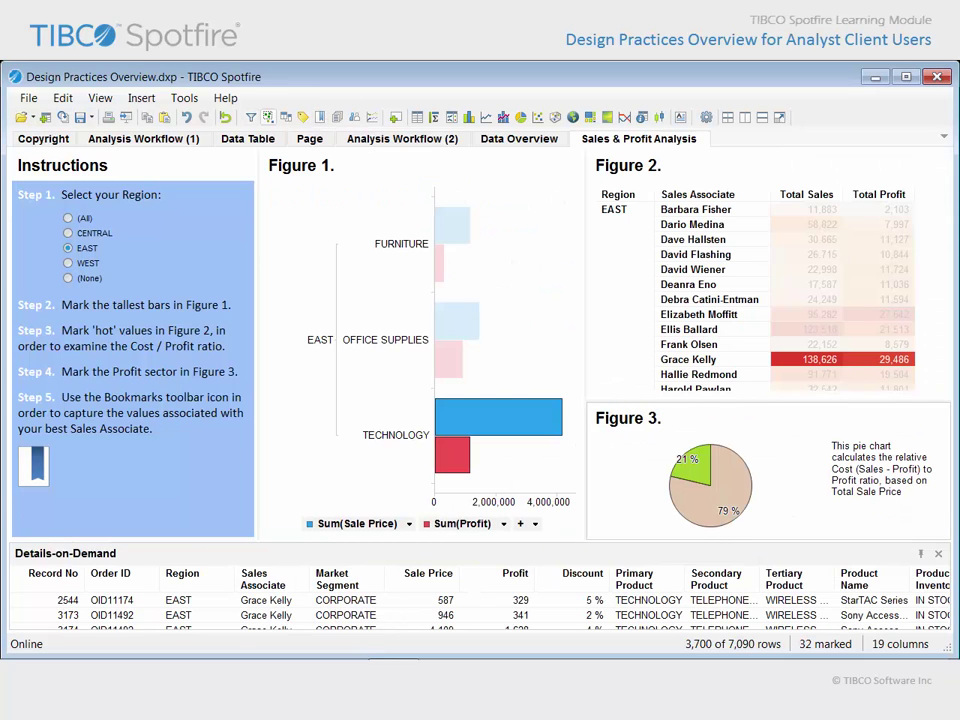